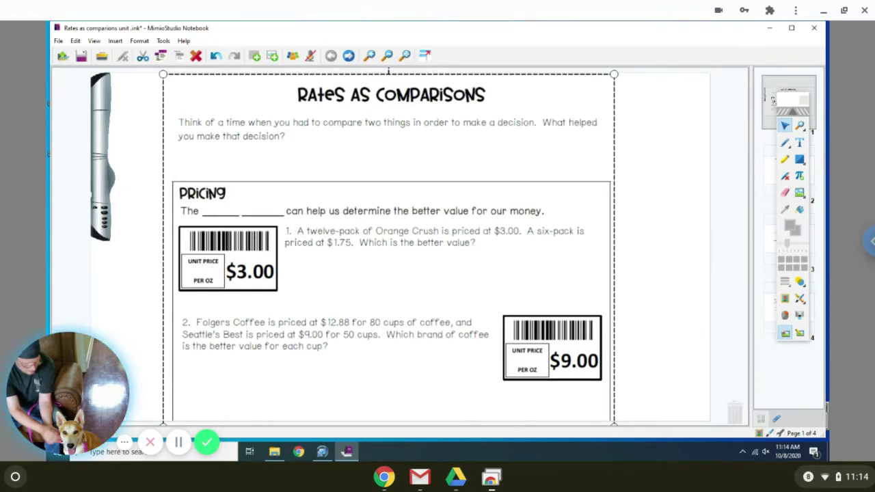
Step: Handwrite "unit rate" in red with the pen on the two blanks of the Pricing sentence
key("p")
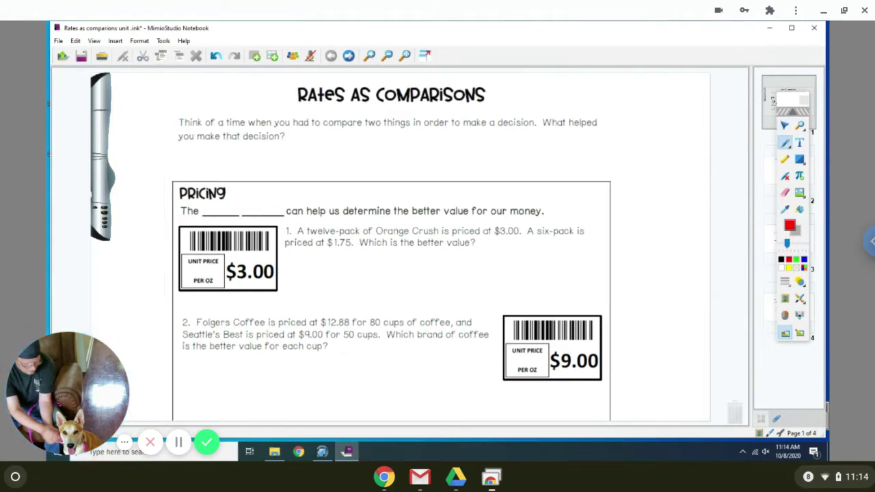
left_click_drag(203, 200, 232, 211)
left_click_drag(227, 201, 275, 205)
left_click_drag(269, 198, 293, 194)
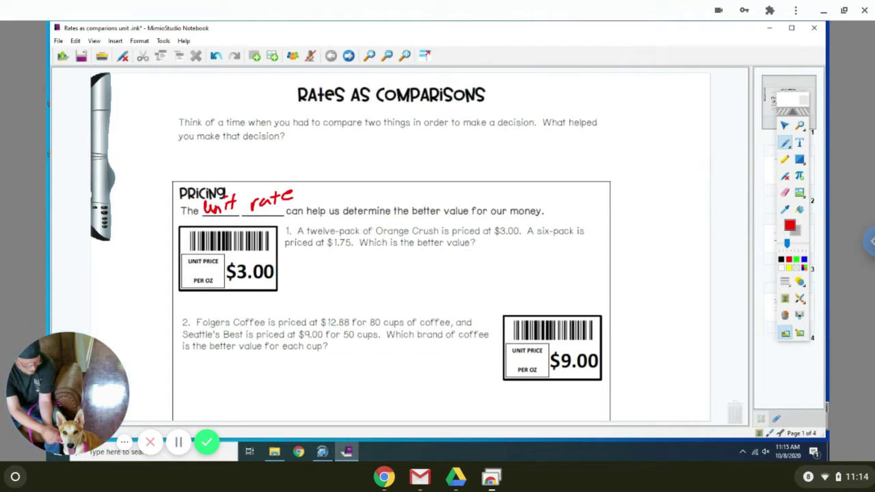
Step: Write the fractions 3.00/12 and 1.75/6 by hand below problem 1, one for each pack
mouse_move(293, 257)
left_mouse_down()
mouse_move(300, 260)
mouse_move(293, 268)
mouse_move(322, 259)
mouse_move(298, 290)
left_mouse_up()
left_click(305, 268)
left_click_drag(305, 280, 316, 289)
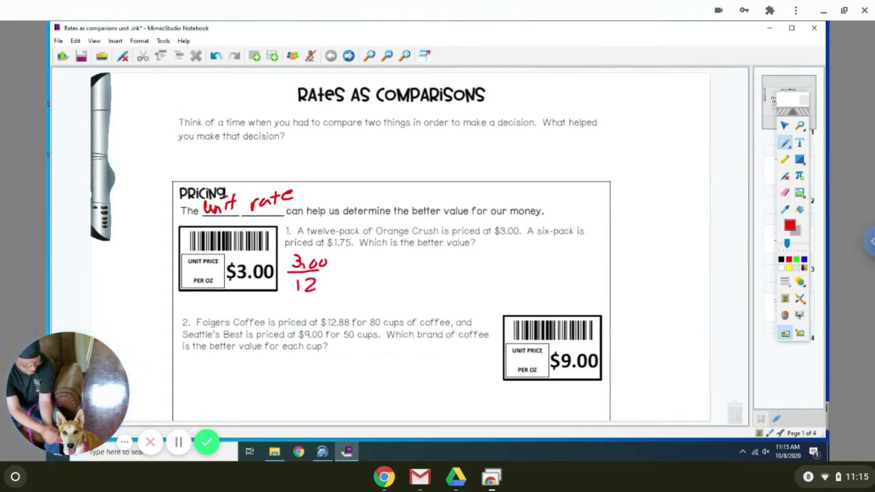
left_click(536, 257)
mouse_move(530, 249)
left_mouse_down()
mouse_move(529, 258)
mouse_move(545, 259)
left_mouse_up()
mouse_move(555, 249)
left_mouse_down()
mouse_move(553, 257)
mouse_move(569, 249)
mouse_move(568, 260)
mouse_move(540, 276)
left_mouse_up()
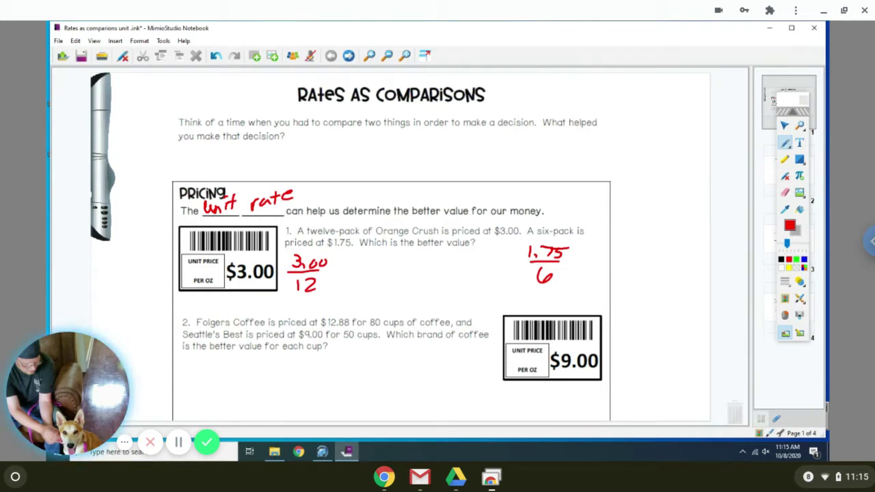
Step: Add an equals sign and an empty fraction over 1 after both 3.00/12 and 1.75/6
left_click_drag(333, 273, 339, 272)
mouse_move(333, 276)
left_mouse_down()
mouse_move(382, 276)
mouse_move(363, 296)
left_mouse_up()
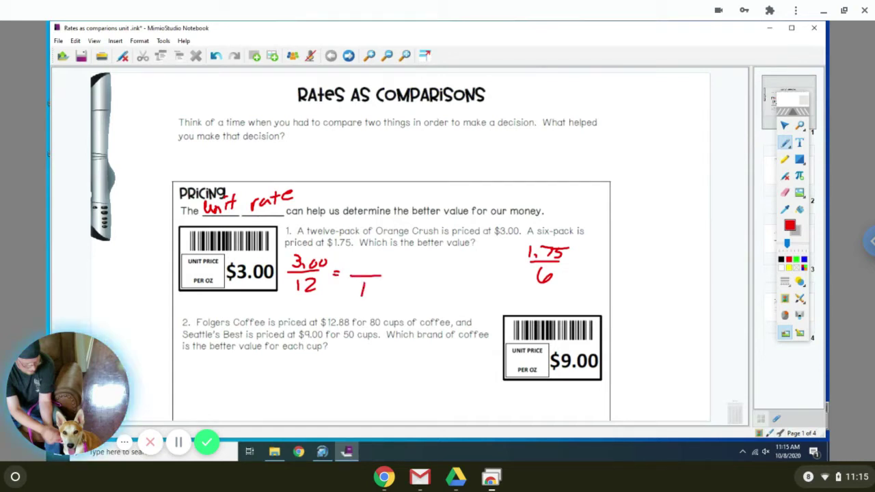
left_click_drag(570, 263, 578, 262)
mouse_move(570, 268)
left_mouse_down()
mouse_move(610, 265)
mouse_move(593, 287)
left_mouse_up()
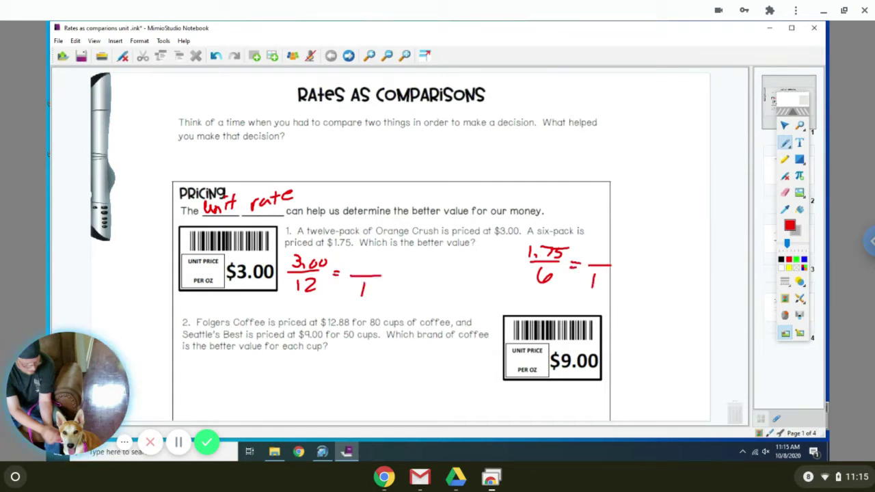
Step: Write the long division of 3.00 by 12 with quotient .25 above the Pricing box, and enter .25 over 1 for the twelve-pack
mouse_move(333, 150)
left_mouse_down()
mouse_move(334, 164)
mouse_move(347, 163)
mouse_move(440, 138)
left_mouse_up()
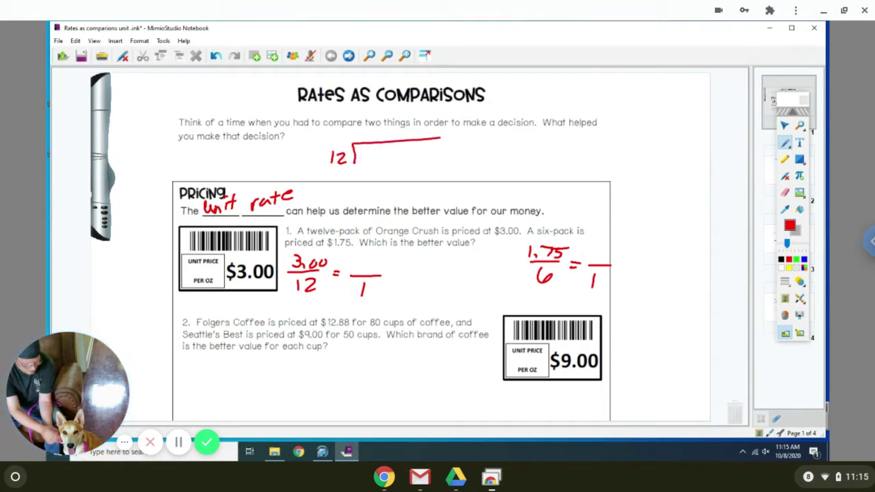
left_click_drag(369, 150, 368, 162)
left_click(381, 161)
left_click_drag(390, 152, 407, 152)
left_click(379, 137)
mouse_move(387, 130)
left_mouse_down()
mouse_move(395, 137)
mouse_move(408, 127)
left_mouse_up()
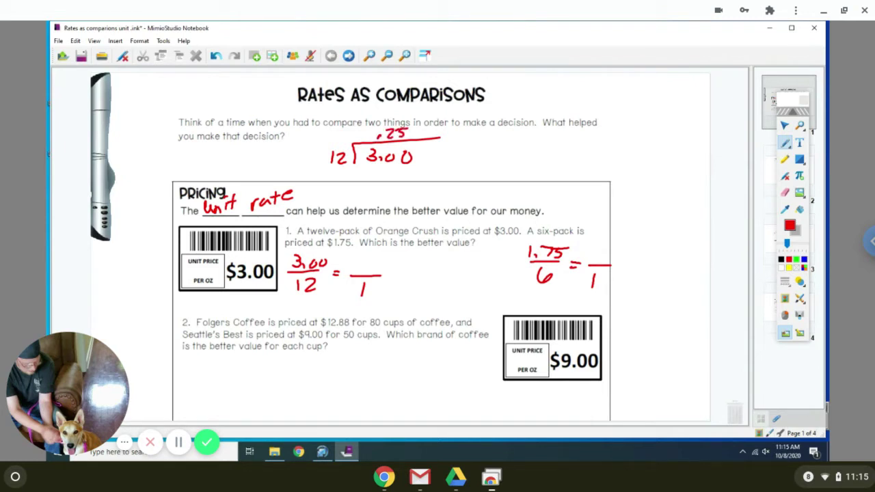
left_click(352, 268)
mouse_move(362, 258)
left_mouse_down()
mouse_move(365, 274)
mouse_move(373, 273)
left_mouse_up()
left_click_drag(373, 259, 385, 258)
Step: Write the long division of 1.75 by 6 with quotient .29, enter .29 over 1 for the six-pack, and underline "twelve-pack"
mouse_move(565, 151)
left_mouse_down()
mouse_move(559, 159)
mouse_move(587, 145)
mouse_move(650, 142)
left_mouse_up()
left_click(603, 162)
mouse_move(595, 151)
left_mouse_down()
mouse_move(594, 162)
mouse_move(625, 162)
left_mouse_up()
left_click_drag(637, 150, 646, 147)
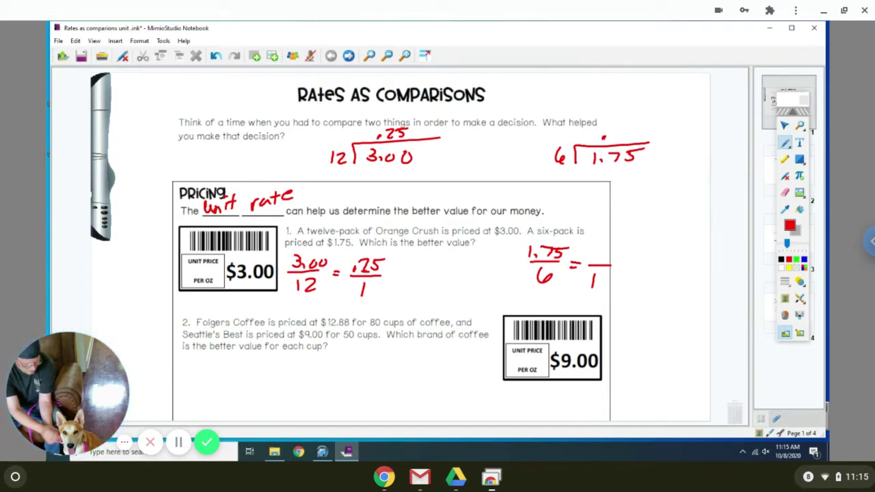
left_click_drag(617, 129, 639, 141)
left_click_drag(586, 259, 599, 263)
left_click_drag(608, 250, 610, 263)
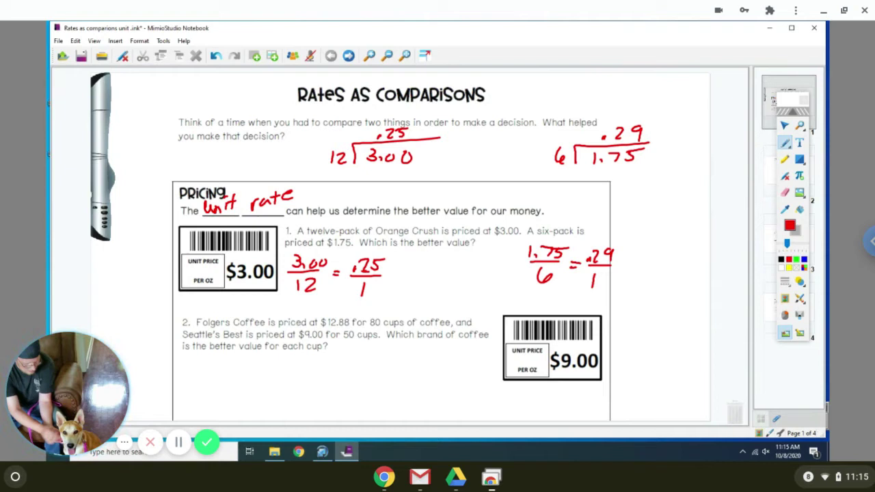
left_click_drag(299, 233, 361, 238)
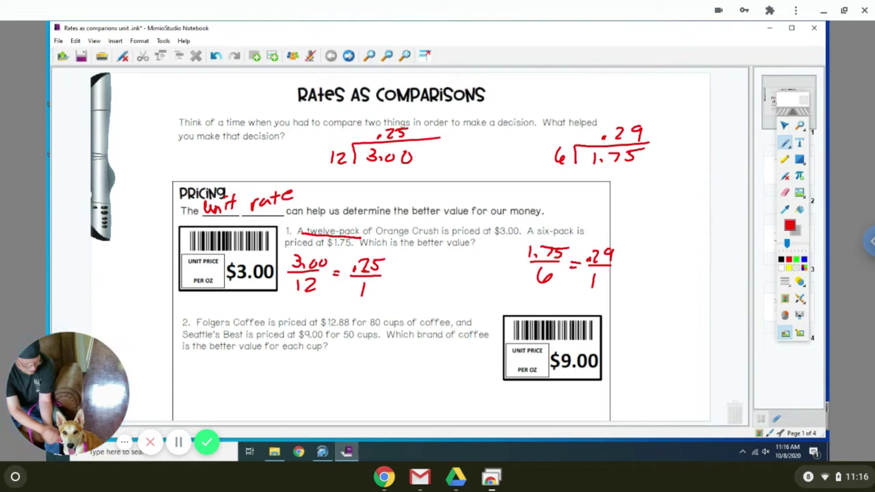
Step: Underline $12.88 and 80 cups in problem 2, and write the fractions 12.88/80 and 9.00/50 below the question
left_click_drag(321, 333, 402, 328)
mouse_move(194, 358)
left_mouse_down()
mouse_move(194, 369)
mouse_move(232, 361)
left_mouse_up()
left_click(212, 368)
mouse_move(186, 377)
left_mouse_down()
mouse_move(238, 376)
mouse_move(201, 397)
mouse_move(205, 386)
left_mouse_up()
mouse_move(223, 388)
left_mouse_down()
mouse_move(216, 398)
mouse_move(222, 388)
left_mouse_up()
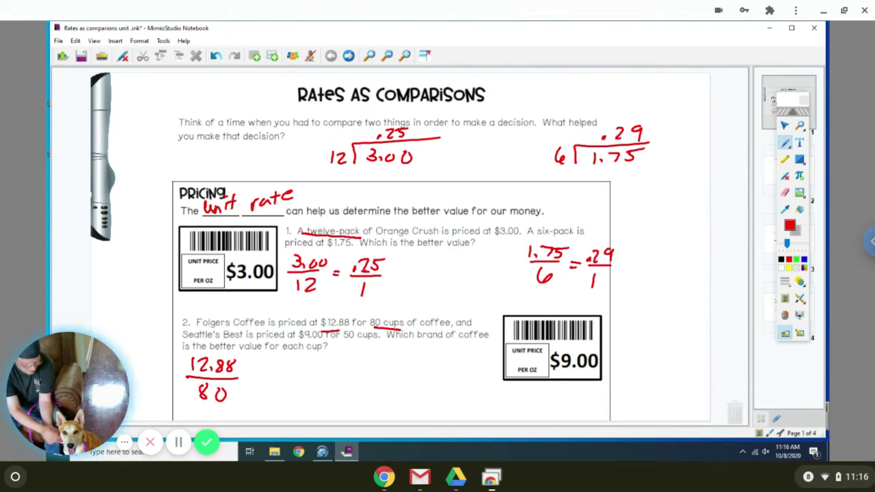
mouse_move(405, 358)
left_mouse_down()
mouse_move(418, 370)
mouse_move(421, 360)
left_mouse_up()
left_click(413, 370)
left_click_drag(436, 360, 436, 361)
mouse_move(397, 380)
left_mouse_down()
mouse_move(432, 381)
mouse_move(411, 401)
mouse_move(430, 390)
left_mouse_up()
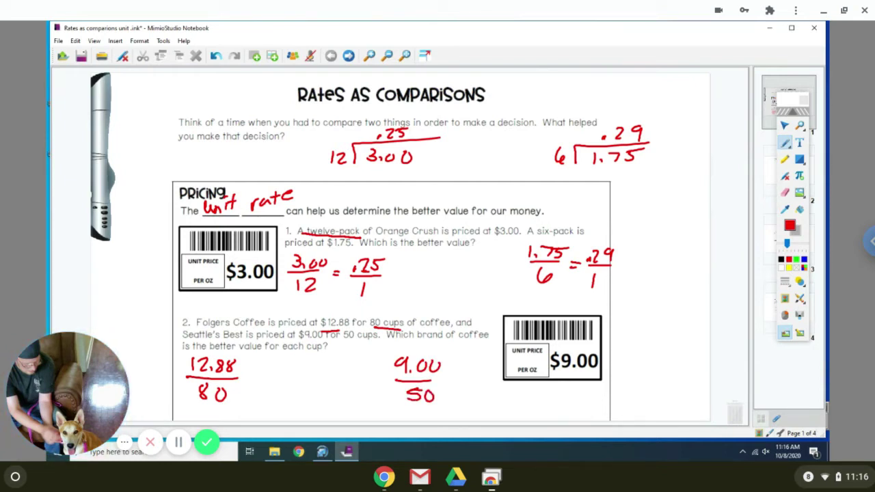
Step: Write the long division of 12.88 by 80 with quotient .16 beside problem 2, and complete 12.88/80 with = .16/1
mouse_move(100, 305)
left_mouse_down()
mouse_move(96, 316)
mouse_move(113, 307)
left_mouse_up()
mouse_move(118, 300)
left_mouse_down()
mouse_move(117, 317)
mouse_move(175, 298)
mouse_move(129, 316)
mouse_move(170, 305)
left_mouse_up()
left_click(146, 315)
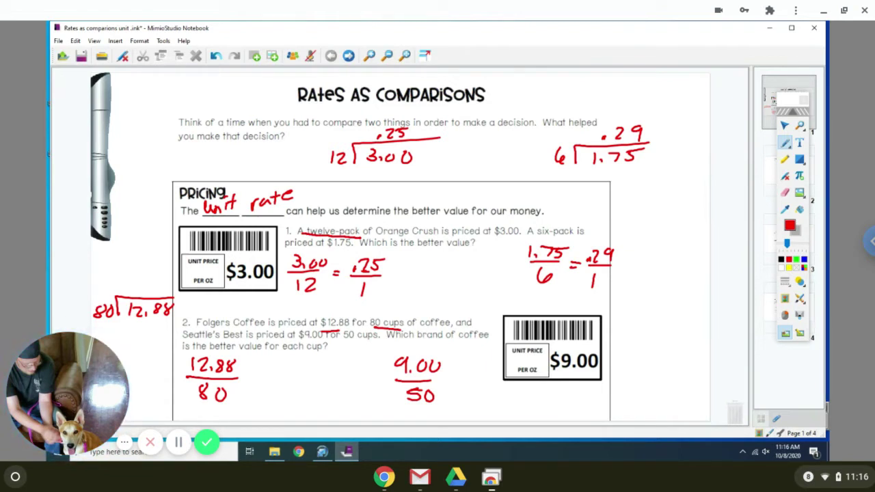
left_click(144, 293)
left_click_drag(152, 280, 151, 292)
left_click_drag(163, 279, 158, 287)
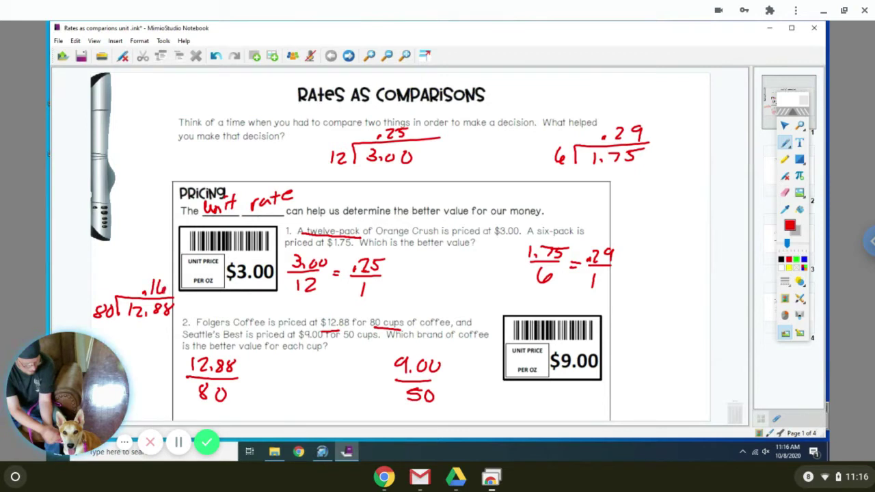
left_click_drag(244, 375, 251, 374)
mouse_move(245, 381)
left_mouse_down()
mouse_move(283, 373)
mouse_move(287, 383)
left_mouse_up()
left_click(270, 372)
left_click_drag(277, 391, 277, 403)
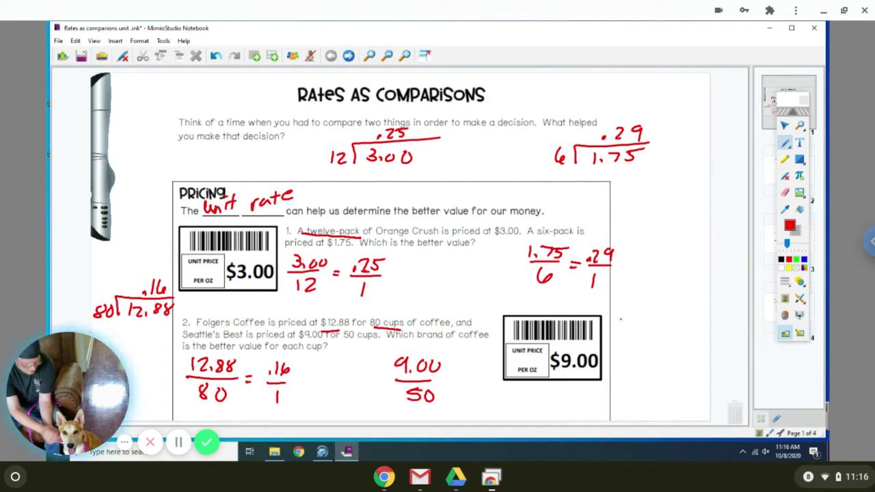
Step: Write the long division of 9.00 by 50 with quotient .18 beside the $9.00 price tag, and complete 9.00/50 with = .18/1
mouse_move(617, 318)
left_mouse_down()
mouse_move(615, 333)
mouse_move(634, 323)
left_mouse_up()
mouse_move(645, 334)
left_mouse_down()
mouse_move(689, 311)
mouse_move(661, 333)
left_mouse_up()
left_click_drag(669, 331, 690, 333)
left_click_drag(689, 312, 701, 311)
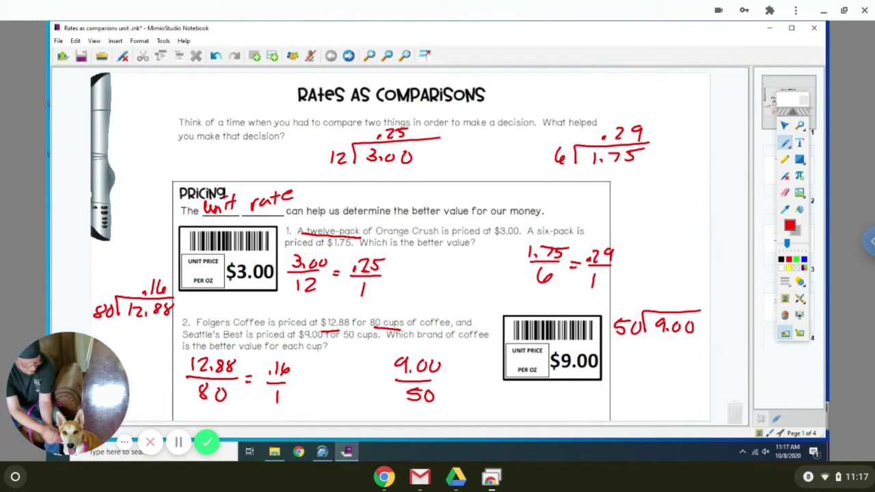
mouse_move(679, 292)
left_mouse_down()
mouse_move(679, 306)
mouse_move(689, 294)
left_mouse_up()
mouse_move(446, 378)
left_mouse_down()
mouse_move(456, 383)
mouse_move(482, 364)
mouse_move(487, 379)
left_mouse_up()
left_click(468, 373)
left_click_drag(478, 394, 478, 408)
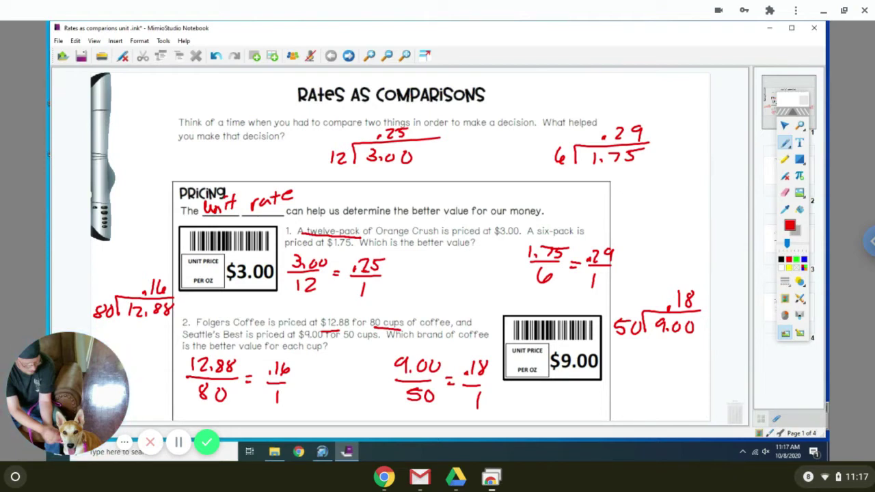
Step: Go to page 2 and handwrite "Speed" on the blank of the unit rate sentence
left_click(349, 55)
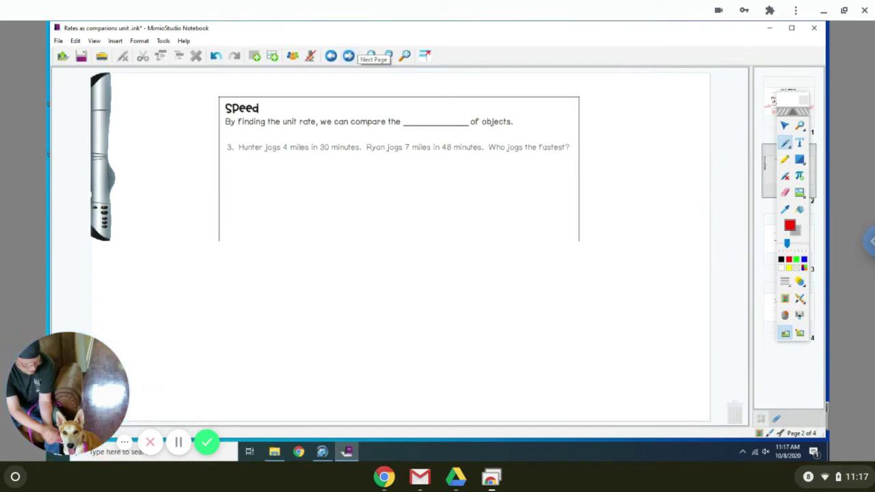
mouse_move(416, 107)
left_mouse_down()
mouse_move(406, 121)
mouse_move(428, 119)
mouse_move(422, 131)
left_mouse_up()
left_click_drag(434, 117, 440, 121)
left_click_drag(439, 118, 441, 123)
mouse_move(456, 112)
left_mouse_down()
mouse_move(451, 121)
mouse_move(461, 120)
left_mouse_up()
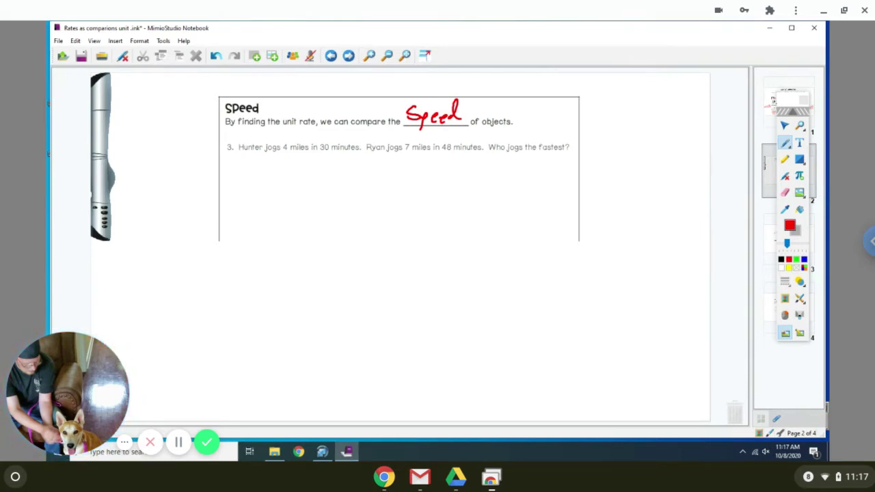
Step: Write the label H with the fraction 4/30 and the label R with the fraction 7/48 below problem 3
left_click_drag(258, 163, 273, 178)
left_click_drag(260, 170, 276, 168)
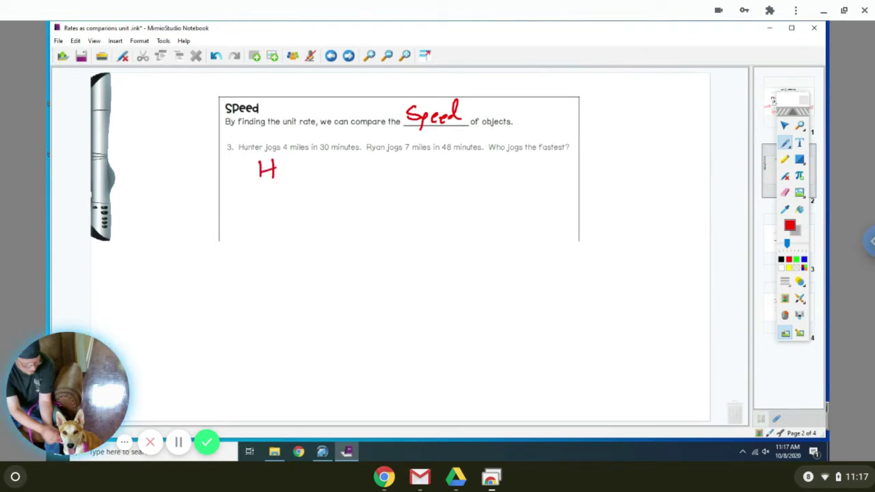
left_click_drag(249, 204, 260, 217)
mouse_move(258, 205)
left_mouse_down()
mouse_move(257, 223)
mouse_move(267, 225)
mouse_move(246, 247)
left_mouse_up()
left_click_drag(268, 233, 266, 234)
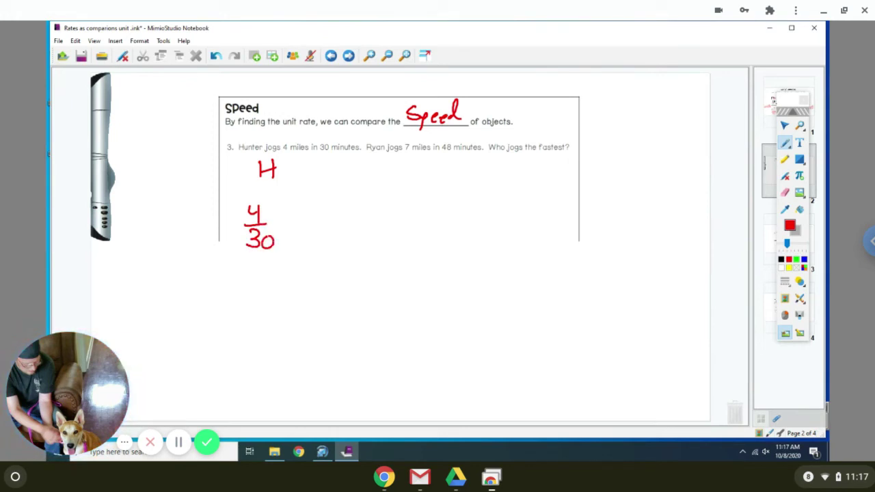
left_click_drag(473, 163, 472, 183)
mouse_move(473, 164)
left_mouse_down()
mouse_move(487, 185)
mouse_move(483, 228)
left_mouse_up()
mouse_move(472, 231)
left_mouse_down()
mouse_move(500, 232)
mouse_move(484, 260)
left_mouse_up()
mouse_move(482, 251)
left_mouse_down()
mouse_move(481, 268)
mouse_move(495, 252)
left_mouse_up()
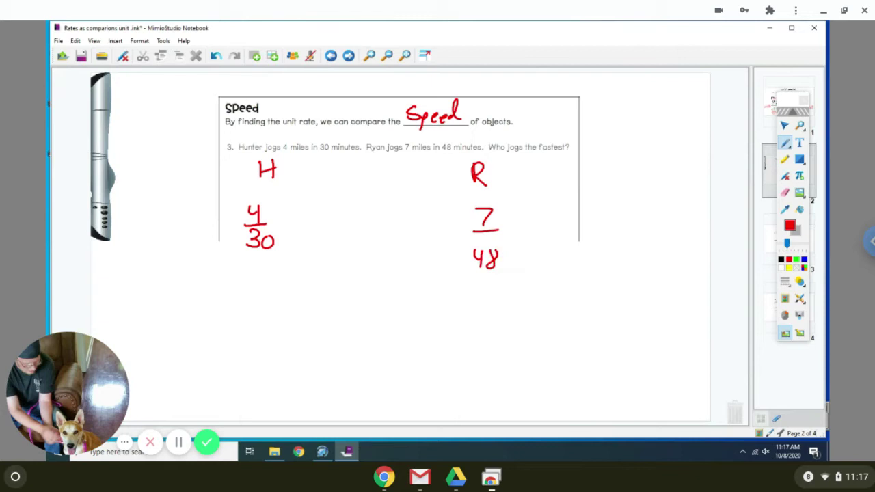
Step: Add an equals sign and an empty fraction over 1 after both 4/30 and 7/48
mouse_move(278, 220)
left_mouse_down()
mouse_move(346, 226)
mouse_move(323, 252)
left_mouse_up()
left_click_drag(521, 231, 534, 235)
mouse_move(545, 233)
left_mouse_down()
mouse_move(567, 234)
mouse_move(551, 260)
left_mouse_up()
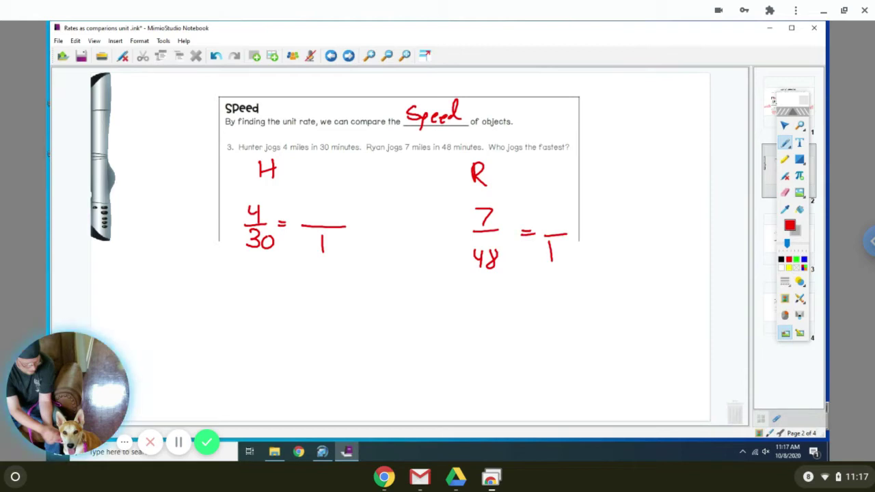
Step: Write the long division of 4 by 30 with an added zero and quotient .13, and enter .13 over 1 under H
mouse_move(111, 269)
left_mouse_down()
mouse_move(118, 278)
mouse_move(110, 287)
left_mouse_up()
mouse_move(133, 274)
left_mouse_down()
mouse_move(127, 282)
mouse_move(133, 274)
left_mouse_up()
mouse_move(144, 283)
left_mouse_down()
mouse_move(150, 259)
mouse_move(206, 258)
mouse_move(165, 287)
left_mouse_up()
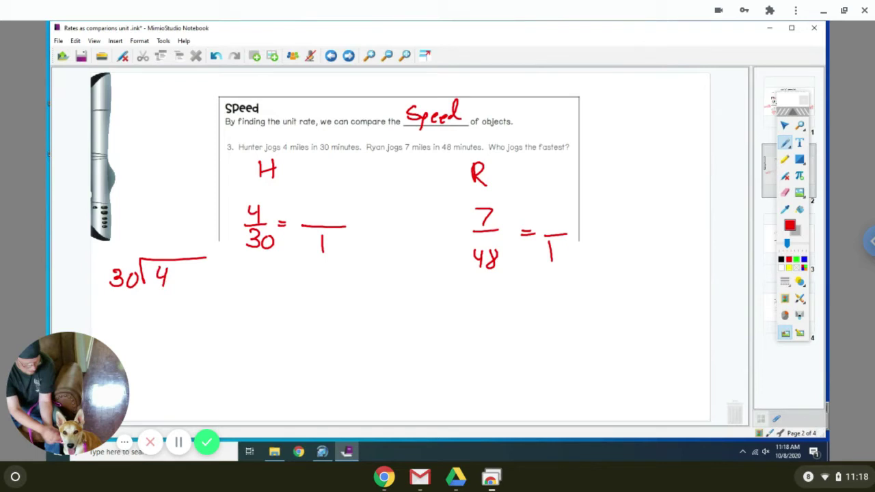
left_click_drag(172, 252, 192, 271)
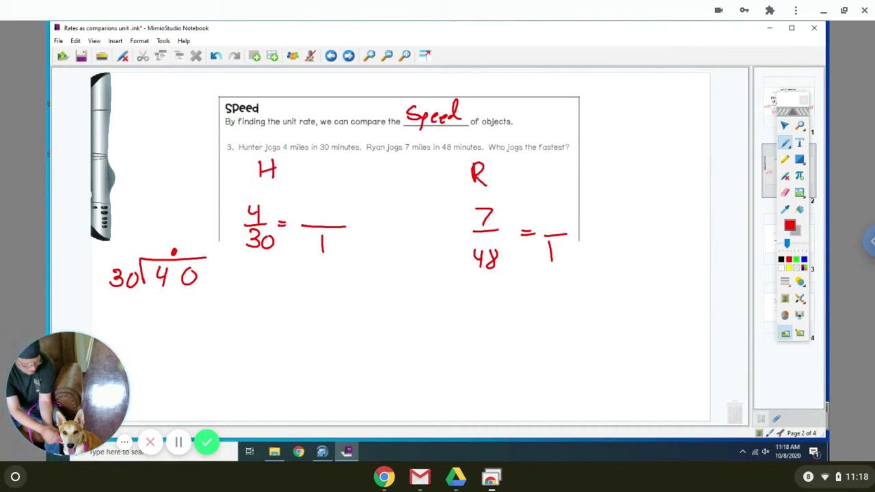
mouse_move(201, 236)
left_mouse_down()
mouse_move(209, 244)
mouse_move(202, 253)
left_mouse_up()
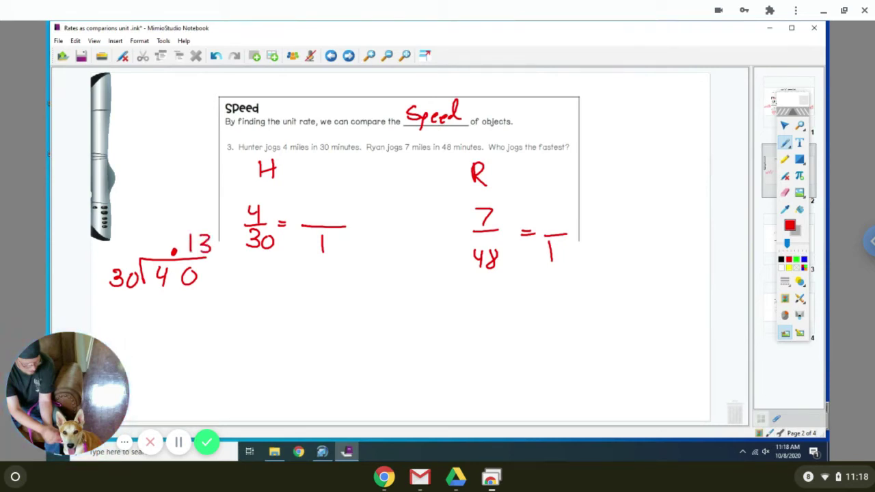
left_click_drag(311, 217, 323, 220)
left_click_drag(330, 203, 328, 222)
Step: Write the long division of 7 by 48 with an added zero and quotient .15, and enter .15 over 1 under R
mouse_move(470, 315)
left_mouse_down()
mouse_move(477, 335)
mouse_move(494, 316)
mouse_move(595, 302)
left_mouse_up()
left_click_drag(526, 316, 536, 336)
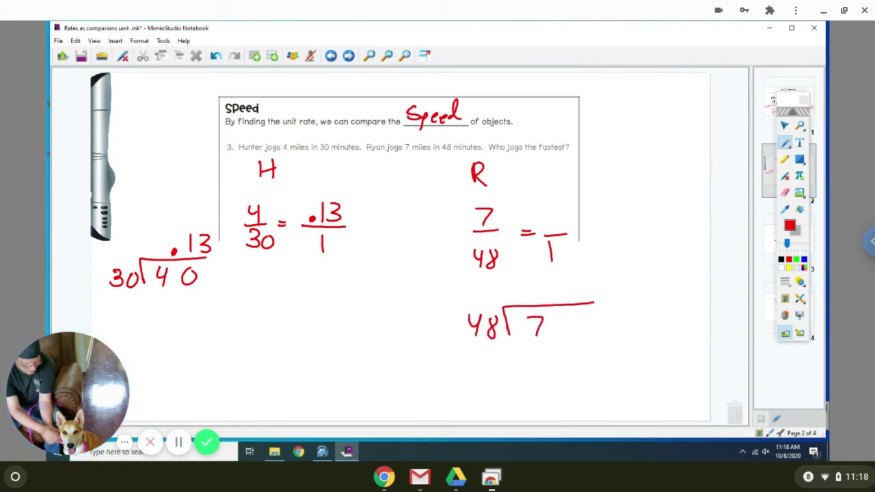
left_click(546, 297)
left_click_drag(565, 316, 563, 317)
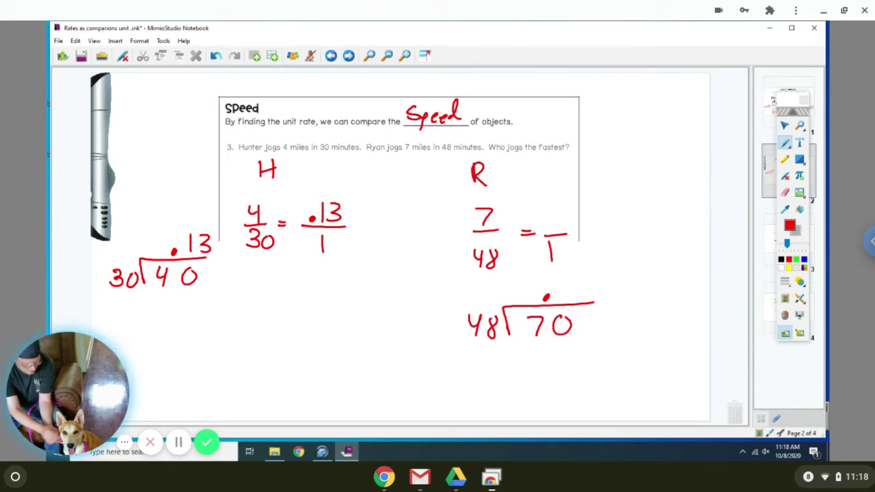
mouse_move(567, 277)
left_mouse_down()
mouse_move(565, 299)
mouse_move(597, 281)
left_mouse_up()
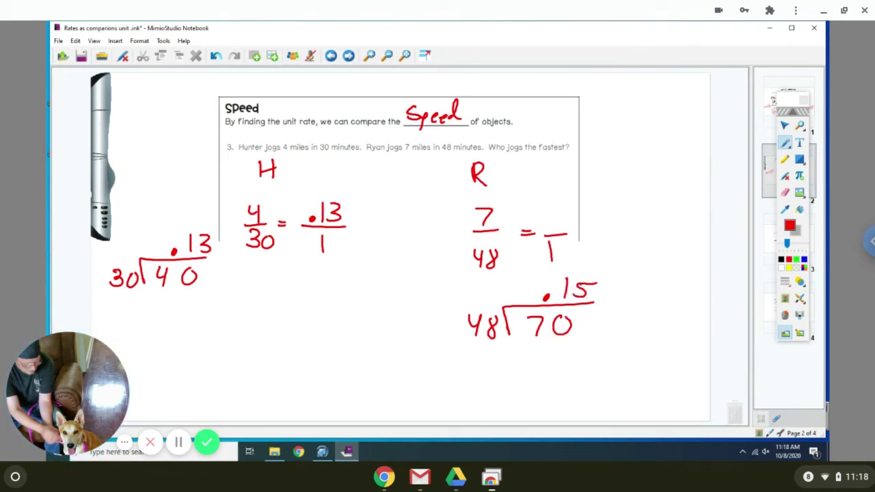
left_click(544, 224)
left_click_drag(551, 208, 549, 226)
left_click_drag(565, 205, 558, 223)
left_click_drag(567, 209, 592, 204)
Step: Circle the H, undo that circle, and circle the R as the answer to problem 3
left_click_drag(272, 144, 287, 146)
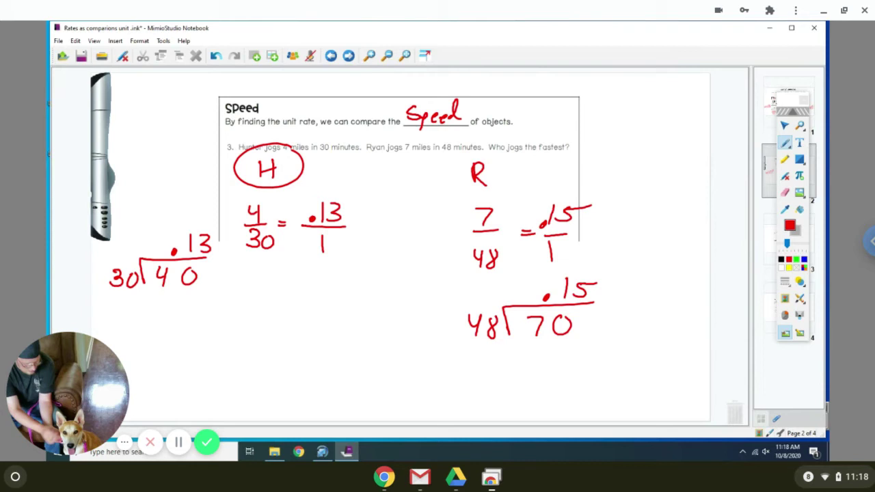
left_click(216, 56)
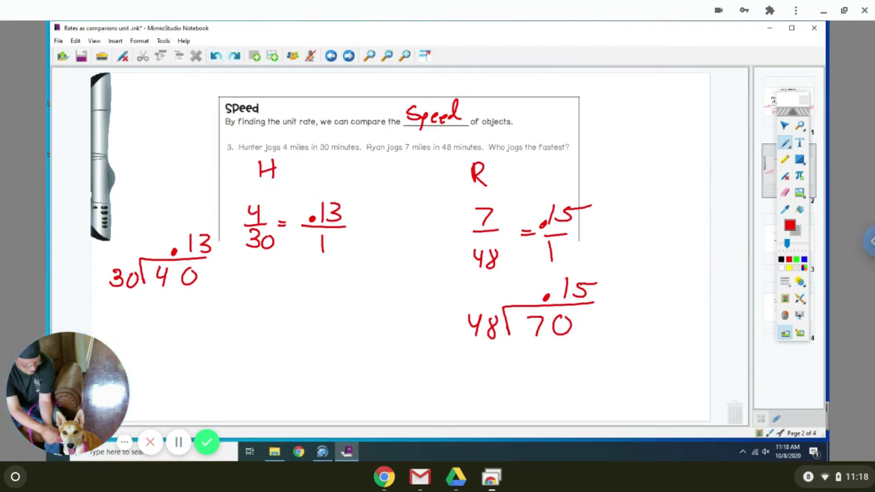
left_click_drag(474, 154, 486, 153)
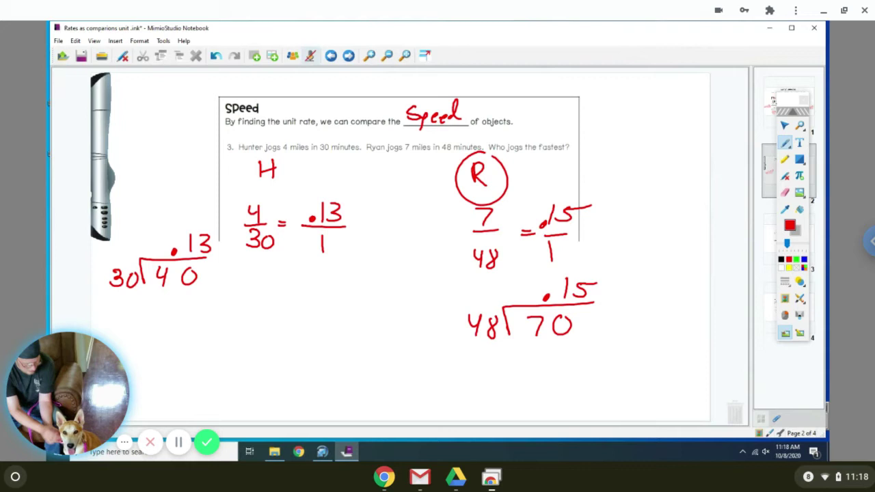
Step: On page 3, label problem 4 with M and W, and write 100/47 under M and 50/24 under W
left_click(349, 56)
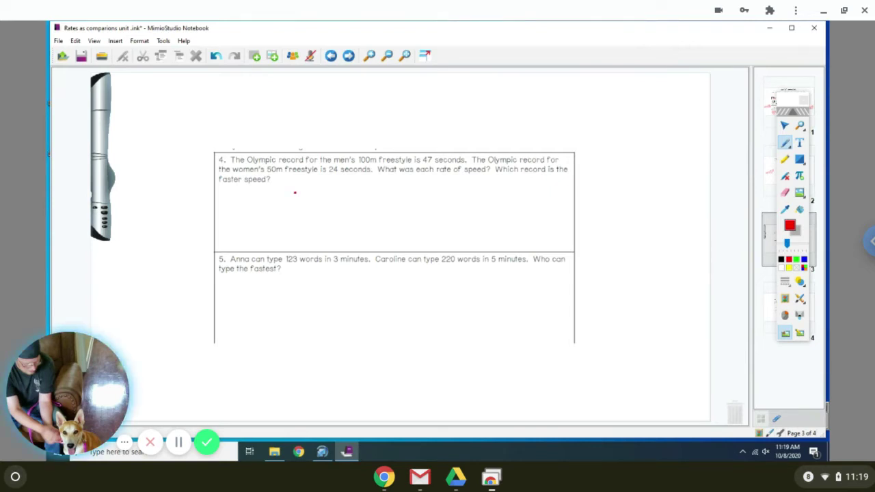
mouse_move(295, 193)
left_mouse_down()
mouse_move(310, 194)
mouse_move(287, 217)
mouse_move(308, 228)
mouse_move(278, 248)
mouse_move(293, 253)
left_mouse_up()
left_click_drag(484, 183, 504, 184)
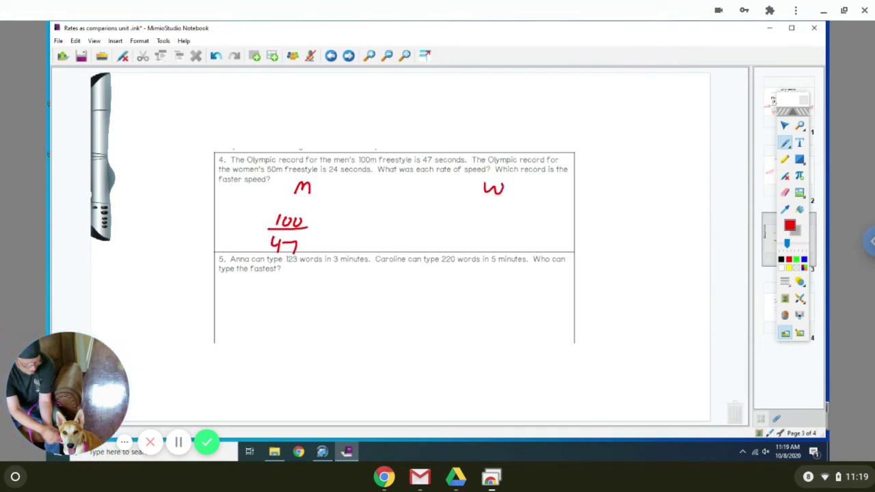
mouse_move(477, 210)
left_mouse_down()
mouse_move(476, 222)
mouse_move(486, 210)
left_mouse_up()
mouse_move(497, 211)
left_mouse_down()
mouse_move(507, 223)
mouse_move(486, 246)
left_mouse_up()
left_click_drag(491, 235, 499, 247)
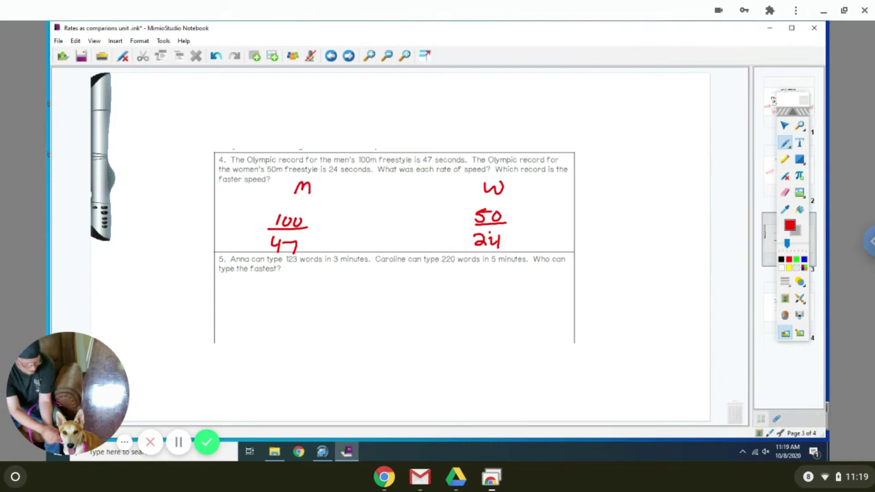
Step: Add an equals sign and an empty fraction over 1 after both 100/47 and 50/24
left_click_drag(312, 227, 321, 226)
mouse_move(313, 231)
left_mouse_down()
mouse_move(357, 225)
mouse_move(346, 245)
left_mouse_up()
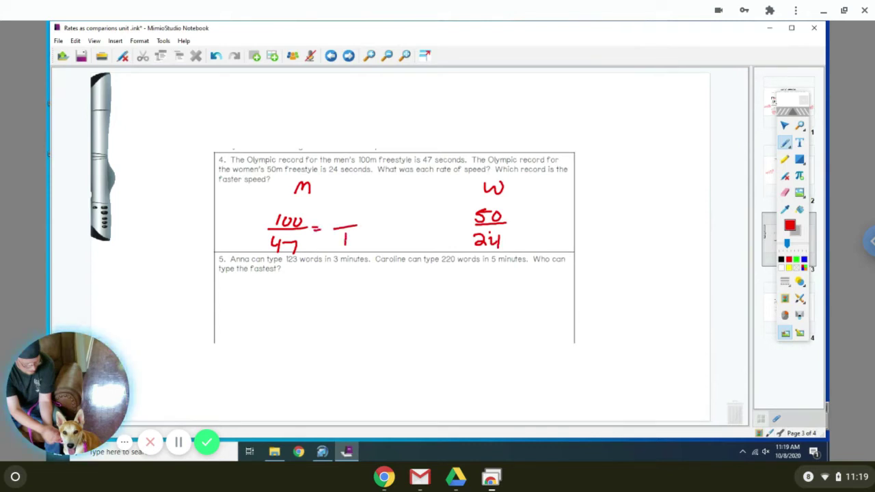
left_click_drag(515, 227, 556, 227)
left_click_drag(543, 234, 544, 246)
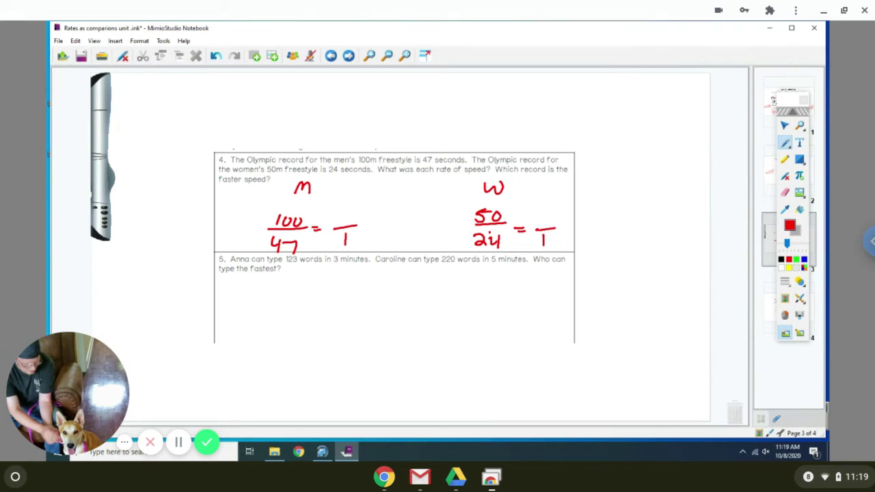
Step: Write the long division of 100 by 47 with quotient 2.1, and enter 2.1 over 1 under M
left_click_drag(120, 208, 127, 224)
mouse_move(133, 209)
left_mouse_down()
mouse_move(138, 224)
mouse_move(150, 208)
mouse_move(204, 202)
mouse_move(164, 220)
mouse_move(172, 213)
left_mouse_up()
left_click_drag(188, 212, 186, 214)
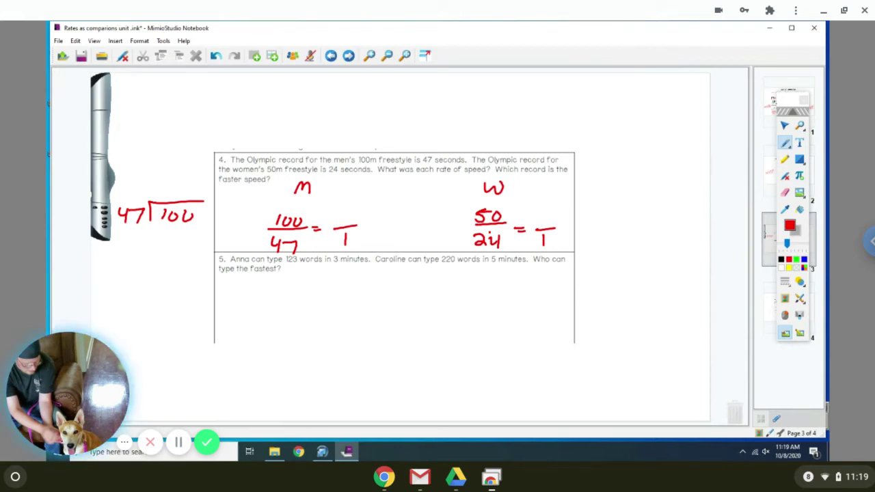
mouse_move(175, 183)
left_mouse_down()
mouse_move(179, 193)
mouse_move(203, 193)
left_mouse_up()
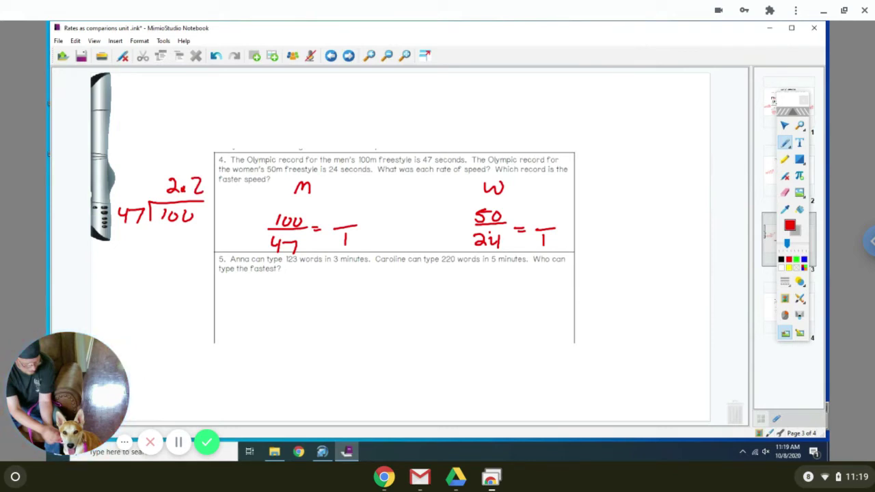
left_click_drag(196, 177, 199, 194)
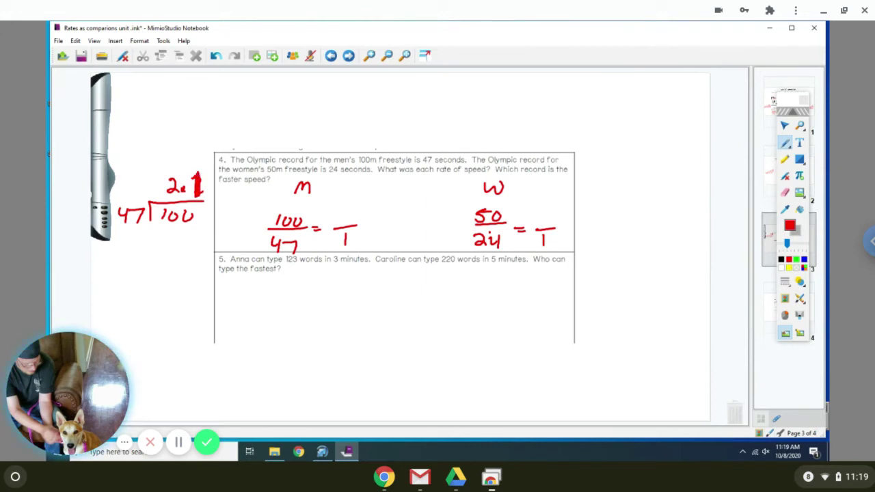
left_click(347, 219)
left_click_drag(334, 209, 357, 221)
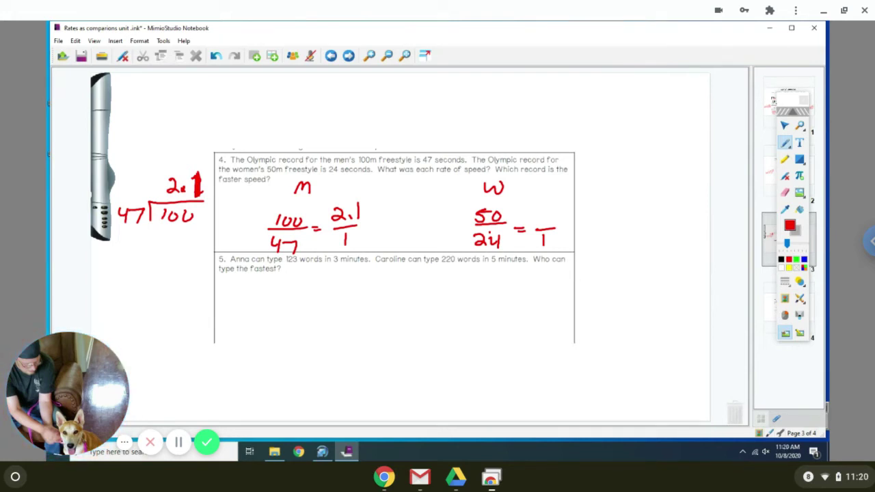
Step: Work the long division of 50 by 24 into 2.0 over 1 under W, and circle 2.1/1 as the answer to problem 4
mouse_move(594, 200)
left_mouse_down()
mouse_move(606, 213)
mouse_move(619, 207)
left_mouse_up()
mouse_move(617, 197)
left_mouse_down()
mouse_move(618, 215)
mouse_move(655, 186)
mouse_move(678, 187)
mouse_move(642, 212)
mouse_move(665, 199)
left_mouse_up()
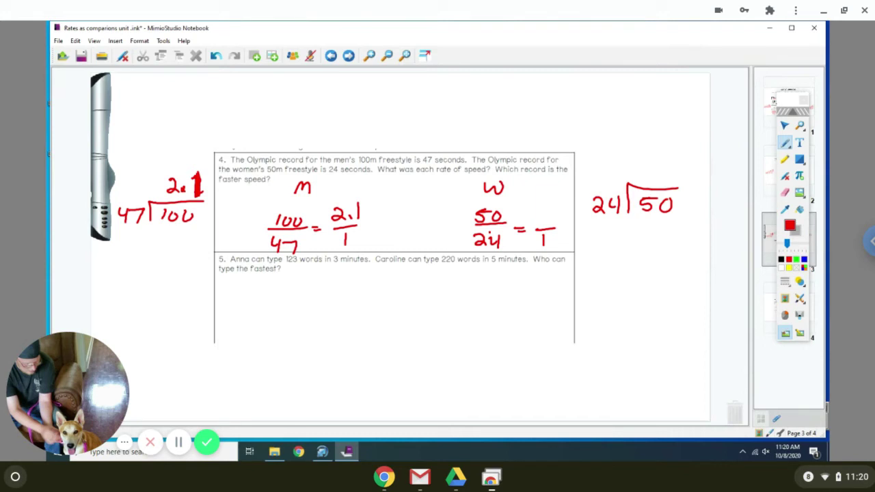
mouse_move(655, 175)
left_mouse_down()
mouse_move(685, 182)
mouse_move(690, 166)
left_mouse_up()
left_click(674, 179)
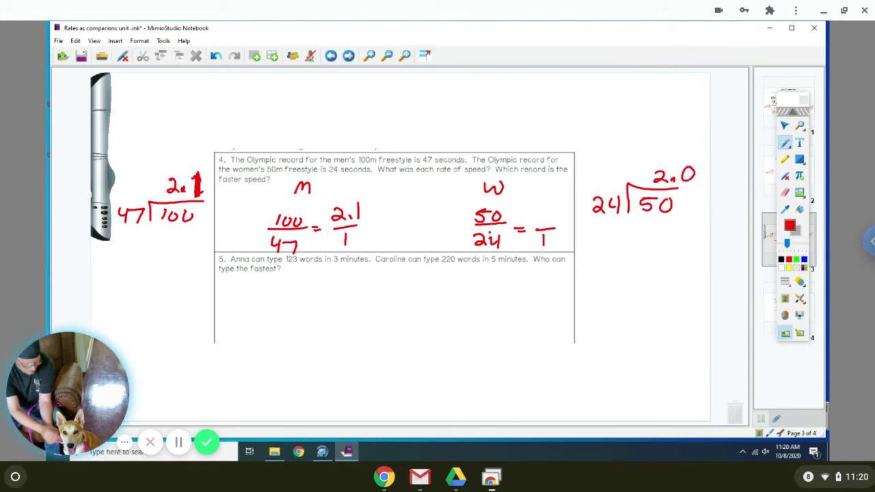
mouse_move(535, 210)
left_mouse_down()
mouse_move(536, 223)
mouse_move(547, 224)
mouse_move(563, 210)
left_mouse_up()
left_click(552, 220)
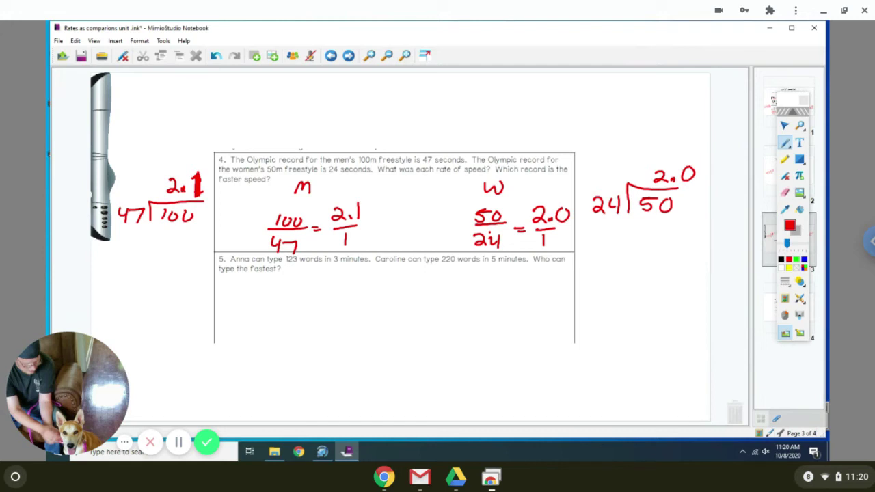
mouse_move(360, 193)
left_mouse_down()
mouse_move(327, 203)
mouse_move(363, 242)
mouse_move(356, 194)
left_mouse_up()
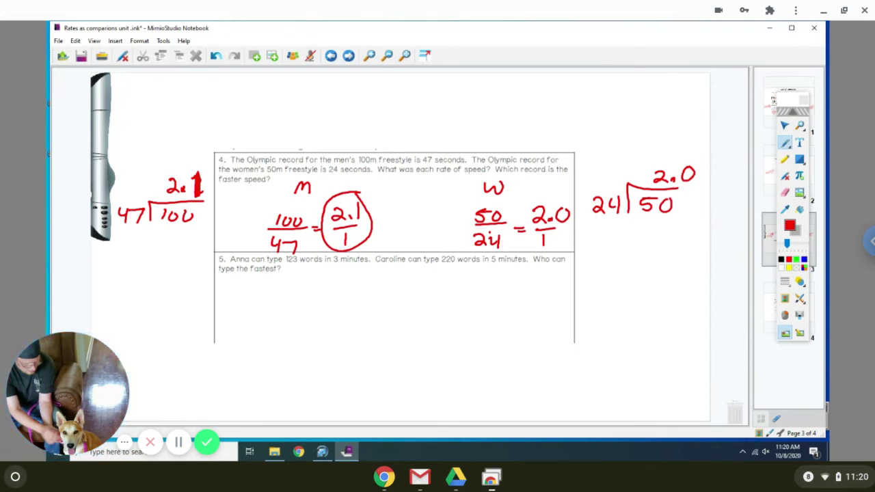
Step: Label problem 5 with A and C, and write 123/3 under A and 220/5 under C
left_click_drag(284, 291, 299, 291)
left_click_drag(282, 283, 302, 282)
mouse_move(266, 309)
left_mouse_down()
mouse_move(267, 324)
mouse_move(306, 309)
mouse_move(297, 317)
mouse_move(314, 321)
mouse_move(271, 353)
left_mouse_up()
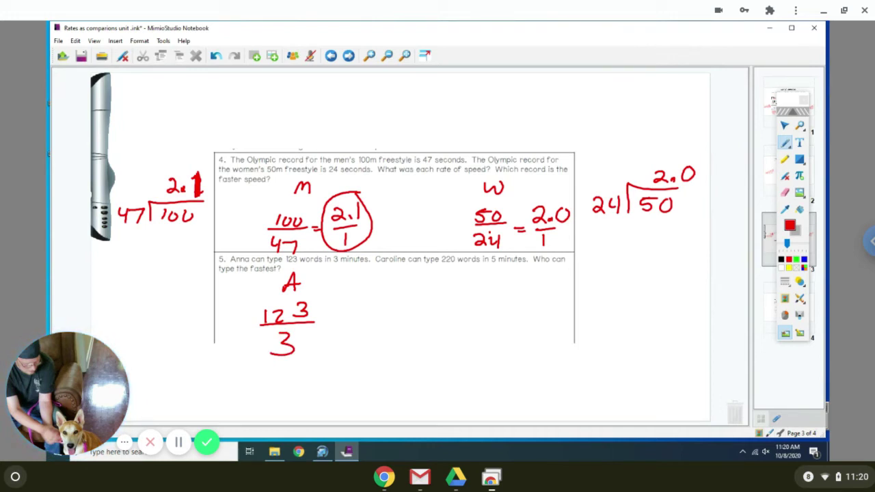
mouse_move(487, 273)
left_mouse_down()
mouse_move(478, 290)
mouse_move(487, 317)
mouse_move(511, 314)
left_mouse_up()
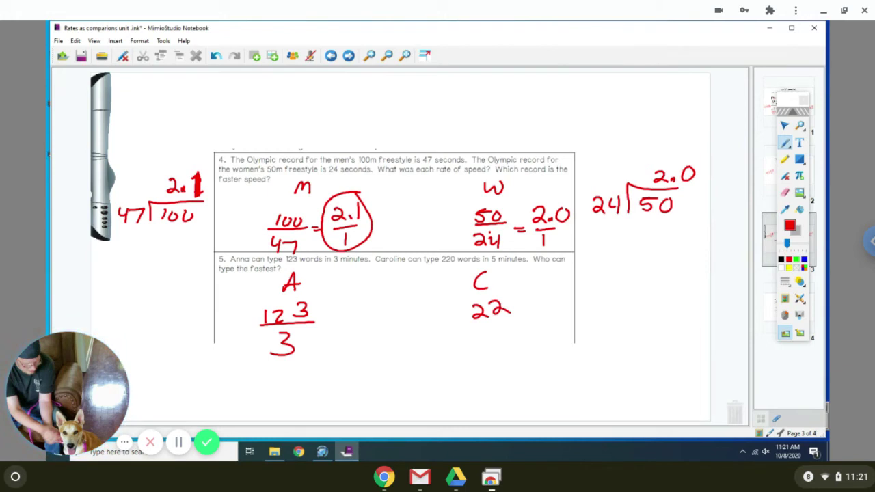
left_click_drag(521, 303, 518, 304)
mouse_move(473, 323)
left_mouse_down()
mouse_move(514, 321)
mouse_move(491, 347)
left_mouse_up()
left_click_drag(499, 331, 514, 329)
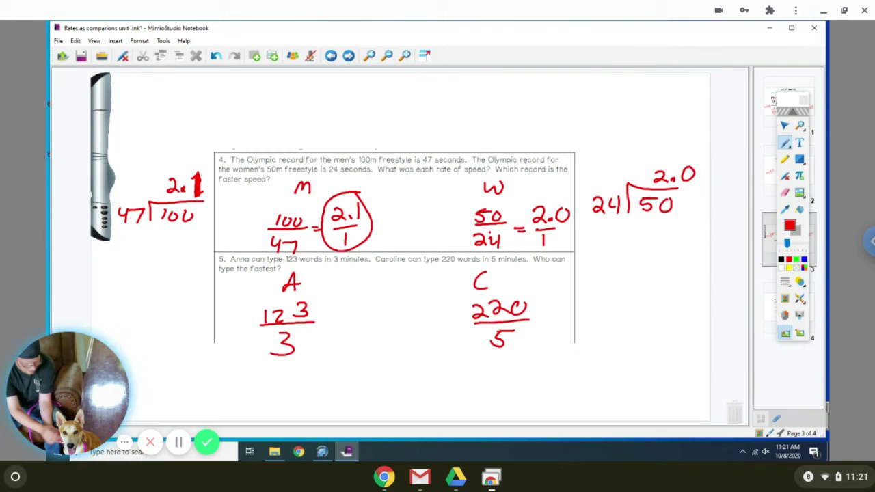
Step: Write the long division of 123 by 3 with quotient 41, and set 123/3 equal to 41/1
mouse_move(101, 318)
left_mouse_down()
mouse_move(102, 334)
mouse_move(175, 303)
mouse_move(135, 331)
mouse_move(152, 331)
left_mouse_up()
mouse_move(161, 312)
left_mouse_down()
mouse_move(170, 317)
mouse_move(163, 329)
left_mouse_up()
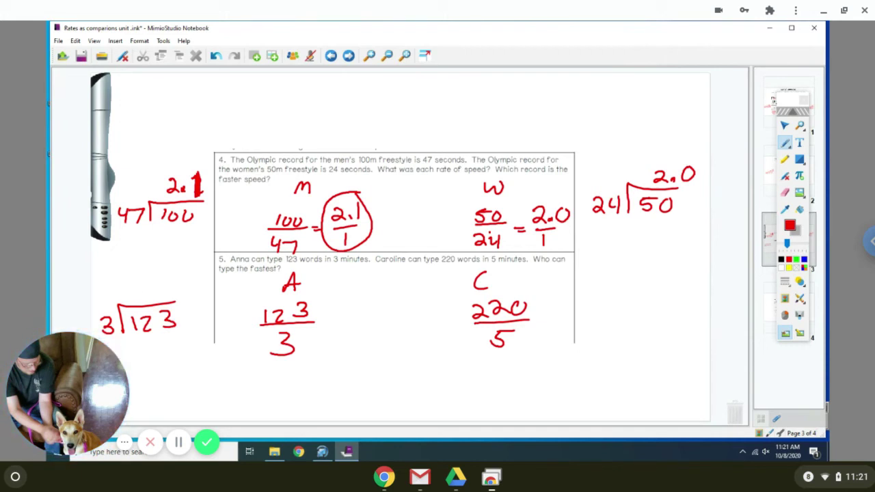
left_click_drag(142, 285, 152, 297)
mouse_move(155, 285)
left_mouse_down()
mouse_move(156, 299)
mouse_move(168, 303)
left_mouse_up()
left_click_drag(323, 322, 334, 321)
mouse_move(326, 329)
left_mouse_down()
mouse_move(360, 318)
mouse_move(356, 327)
mouse_move(368, 325)
mouse_move(356, 354)
left_mouse_up()
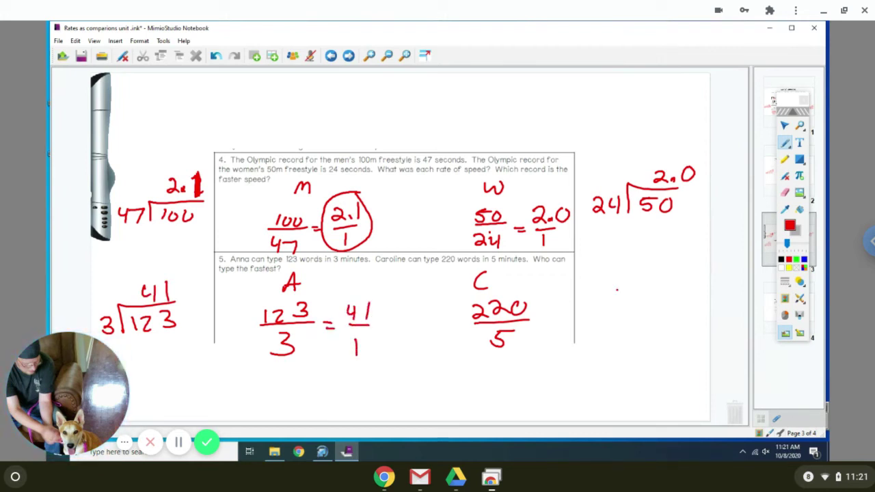
Step: Write the long division of 220 by 5 with quotient 44, and set 220/5 equal to 44/1
left_click_drag(613, 290, 613, 310)
left_click_drag(619, 290, 627, 289)
mouse_move(630, 309)
left_mouse_down()
mouse_move(633, 283)
mouse_move(680, 283)
mouse_move(650, 307)
mouse_move(667, 307)
mouse_move(677, 293)
left_mouse_up()
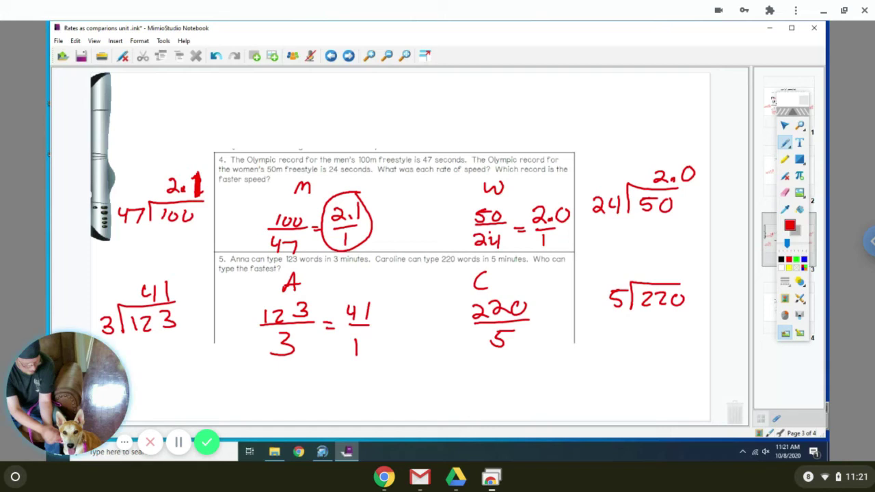
mouse_move(654, 258)
left_mouse_down()
mouse_move(661, 275)
mouse_move(675, 268)
left_mouse_up()
left_click_drag(675, 257, 674, 274)
mouse_move(539, 321)
left_mouse_down()
mouse_move(549, 327)
mouse_move(567, 317)
left_mouse_up()
mouse_move(565, 306)
left_mouse_down()
mouse_move(565, 324)
mouse_move(580, 317)
left_mouse_up()
mouse_move(576, 306)
left_mouse_down()
mouse_move(576, 324)
mouse_move(592, 328)
left_mouse_up()
left_click_drag(568, 341, 568, 361)
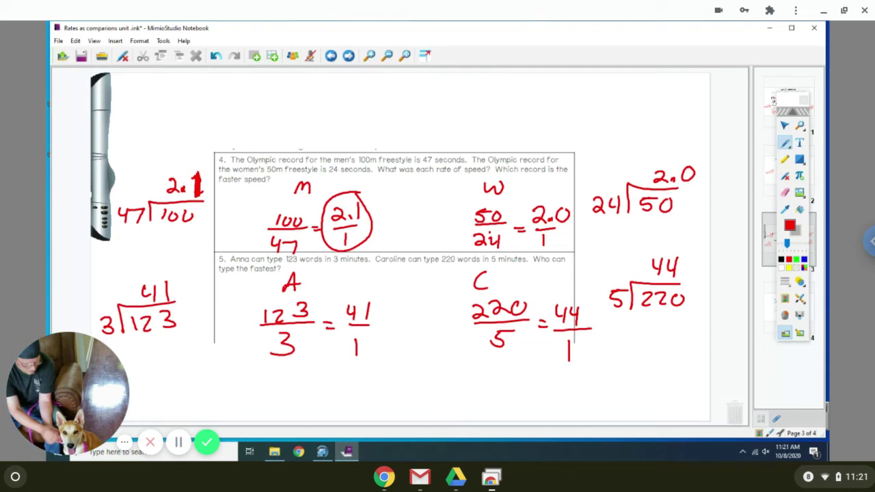
Step: On page 4, write the long division of 2712 by 12 with quotient 226, and circle choice C for problem 6
left_click(349, 56)
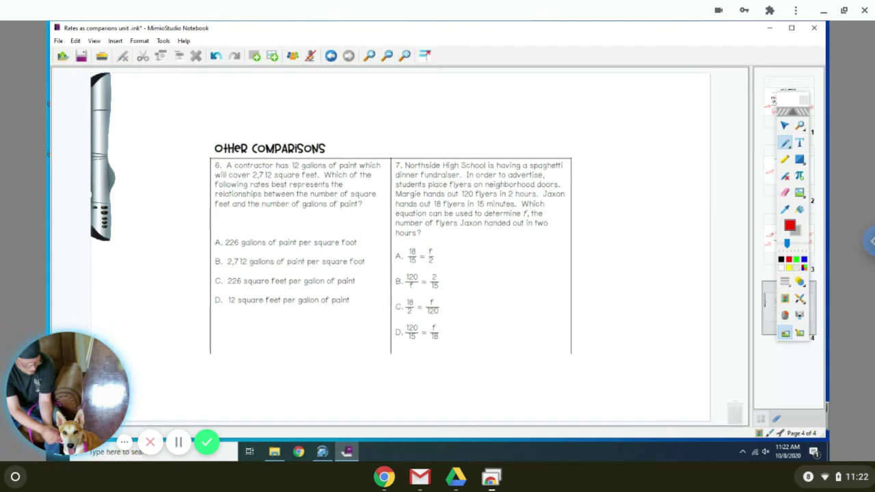
left_click_drag(205, 106, 204, 124)
mouse_move(210, 110)
left_mouse_down()
mouse_move(232, 123)
mouse_move(337, 97)
left_mouse_up()
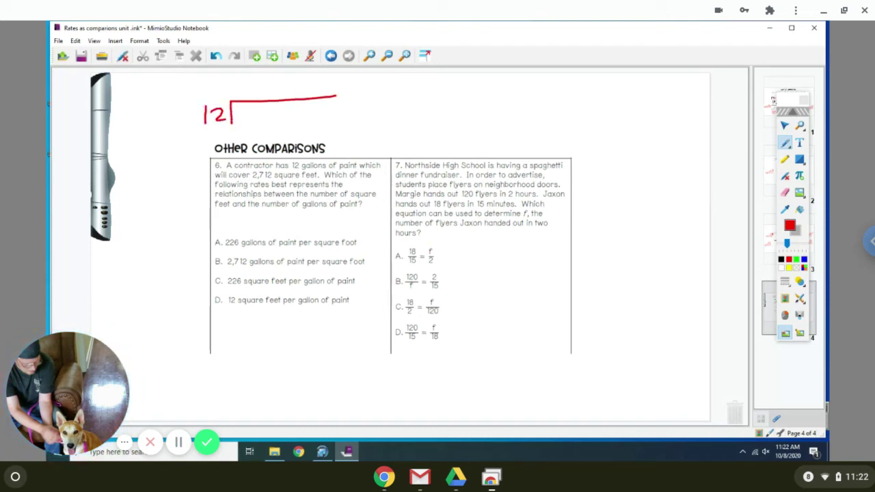
left_click_drag(246, 109, 286, 121)
left_click_drag(307, 110, 321, 120)
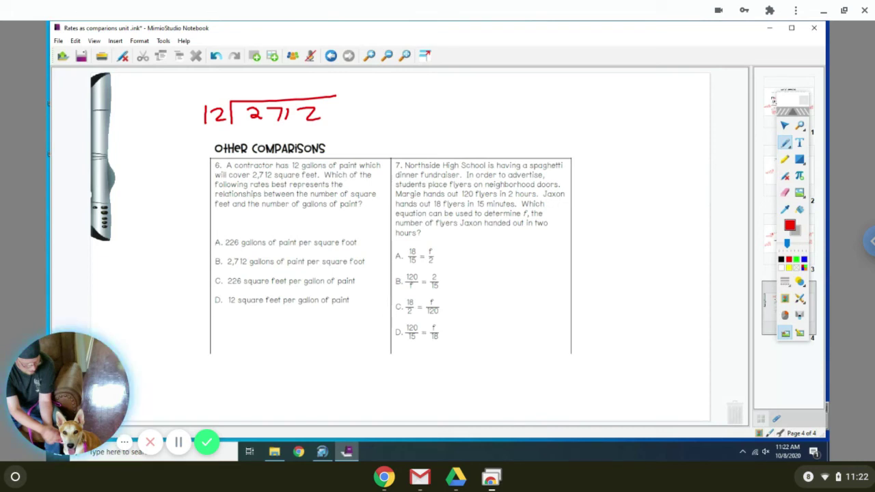
mouse_move(271, 81)
left_mouse_down()
mouse_move(282, 80)
mouse_move(284, 92)
left_mouse_up()
left_click_drag(288, 80, 301, 94)
left_click_drag(318, 79, 310, 88)
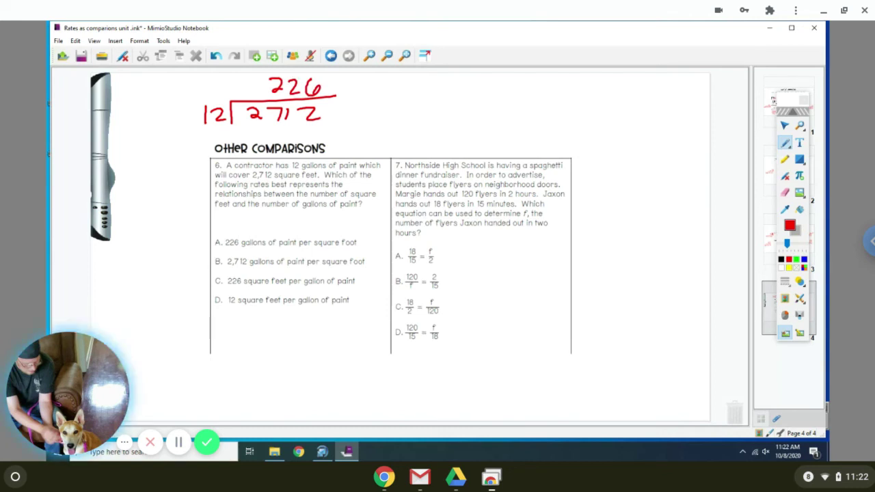
left_click_drag(222, 269, 231, 274)
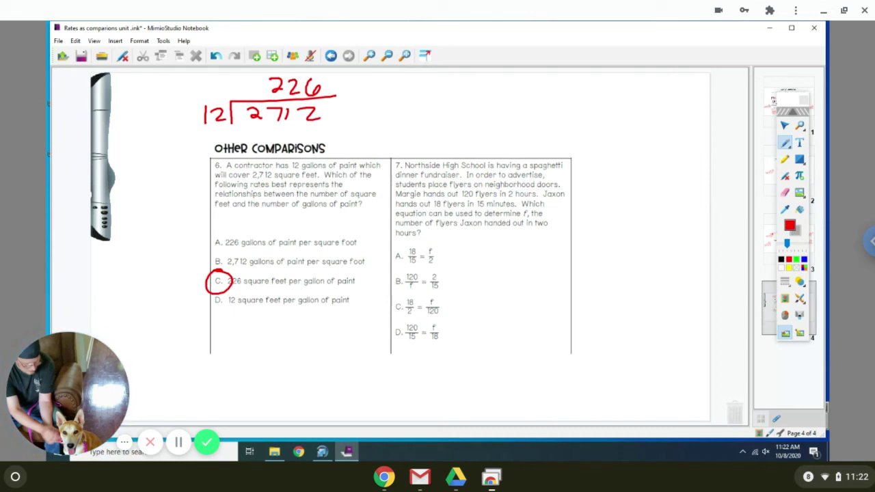
Step: Underline 120 flyers, 2 hours, 18 flyers and 15 minutes in problem 7, and cross out its answer choices with a large X
left_click_drag(461, 197, 531, 199)
left_click_drag(428, 211, 501, 211)
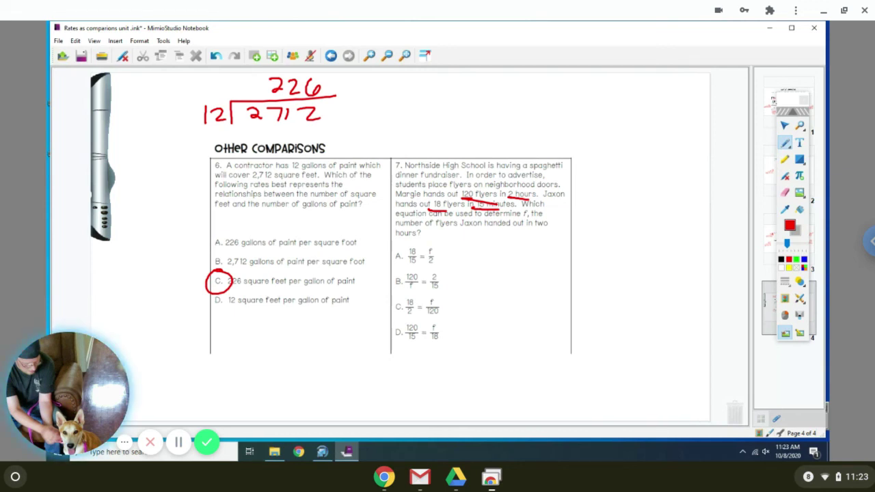
left_click_drag(394, 242, 430, 347)
left_click_drag(430, 244, 380, 351)
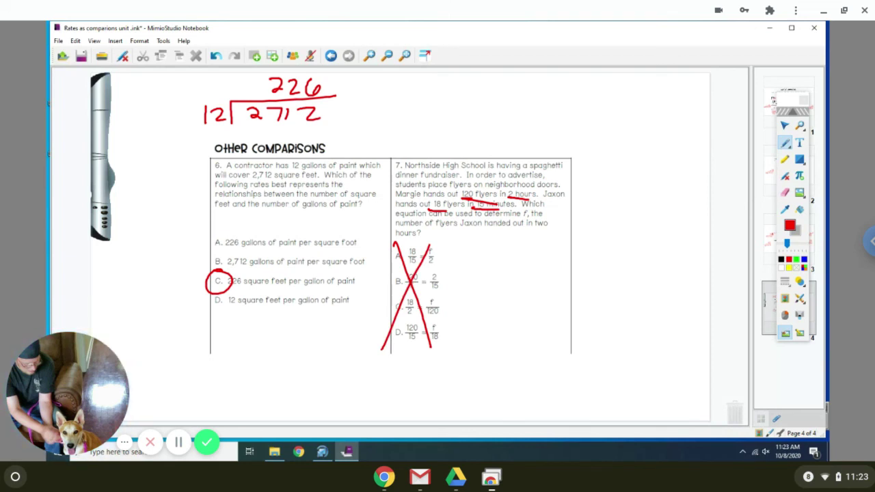
Step: Write the rate 120 over 2 hrs beside the crossed-out choices and 18 over 15 mins outside the problem box
mouse_move(468, 241)
left_mouse_down()
mouse_move(468, 254)
mouse_move(496, 252)
mouse_move(492, 245)
mouse_move(503, 258)
mouse_move(488, 284)
mouse_move(514, 288)
mouse_move(524, 277)
mouse_move(525, 288)
left_mouse_up()
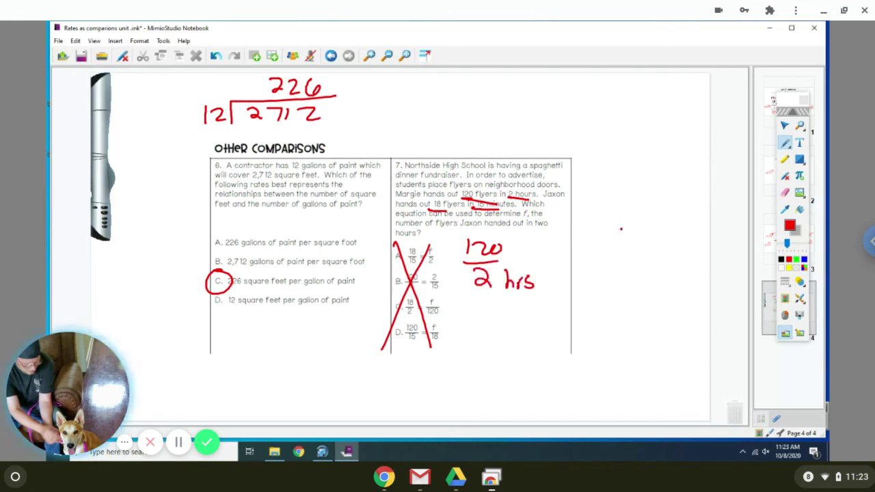
mouse_move(621, 231)
left_mouse_down()
mouse_move(622, 246)
mouse_move(631, 234)
mouse_move(649, 248)
mouse_move(620, 273)
left_mouse_up()
left_click_drag(629, 260, 622, 276)
left_click_drag(632, 259, 649, 259)
mouse_move(637, 225)
left_mouse_down()
mouse_move(641, 236)
mouse_move(651, 224)
left_mouse_up()
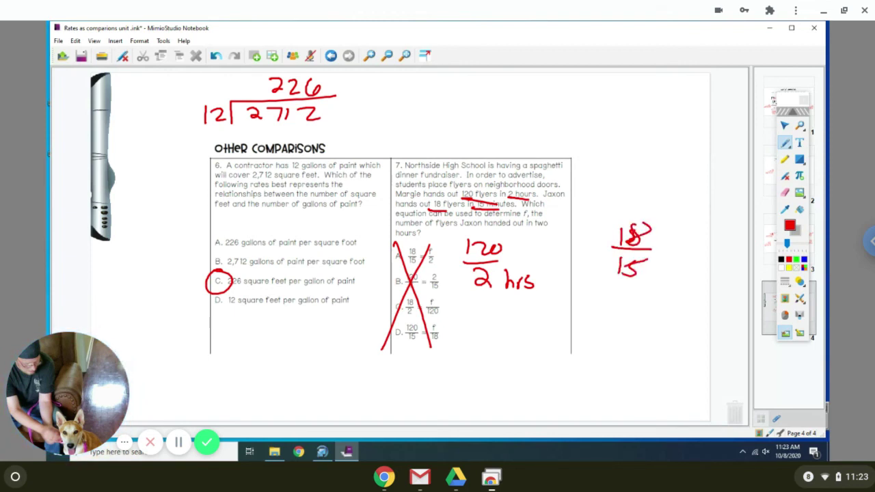
left_click_drag(658, 277, 689, 283)
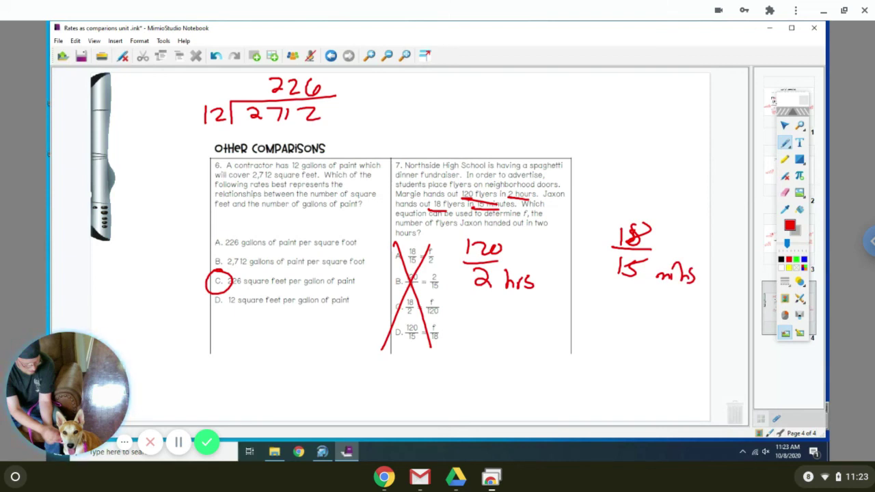
Step: Circle the rate 120 over 2 hrs and write it below with the time in minutes, as 120 over 120 mins
mouse_move(502, 233)
left_mouse_down()
mouse_move(560, 275)
mouse_move(520, 234)
left_mouse_up()
left_click_drag(488, 338, 484, 358)
left_click_drag(495, 343, 508, 358)
left_click_drag(528, 346, 524, 348)
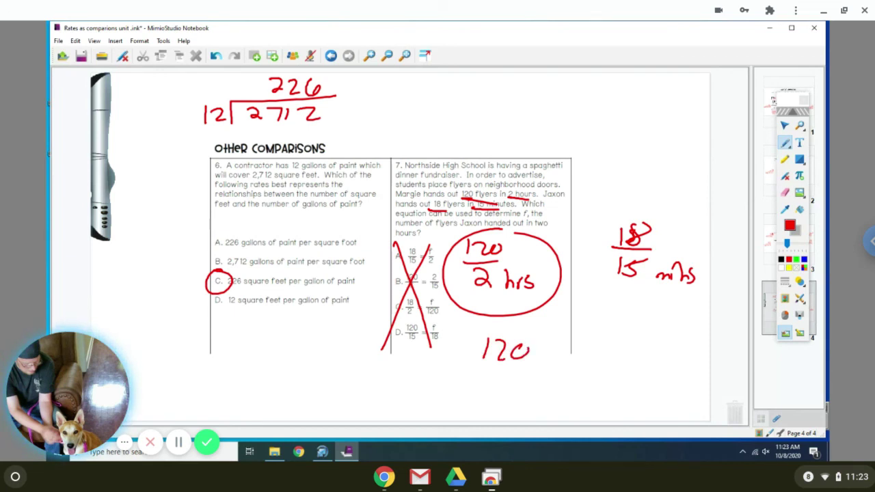
left_click_drag(462, 365, 547, 368)
mouse_move(485, 377)
left_mouse_down()
mouse_move(481, 399)
mouse_move(512, 398)
left_mouse_up()
left_click_drag(526, 384, 526, 385)
left_click_drag(540, 391, 560, 400)
left_click_drag(566, 389, 567, 399)
left_click_drag(570, 391, 585, 399)
left_click_drag(599, 387, 589, 404)
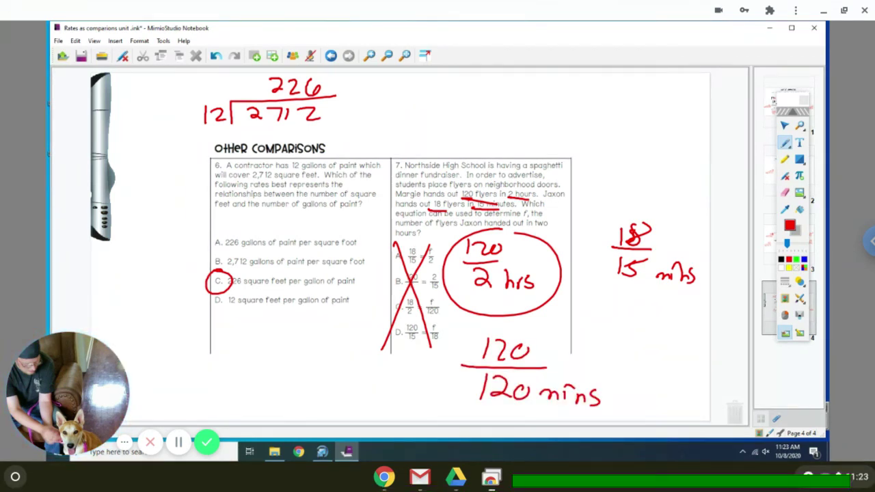